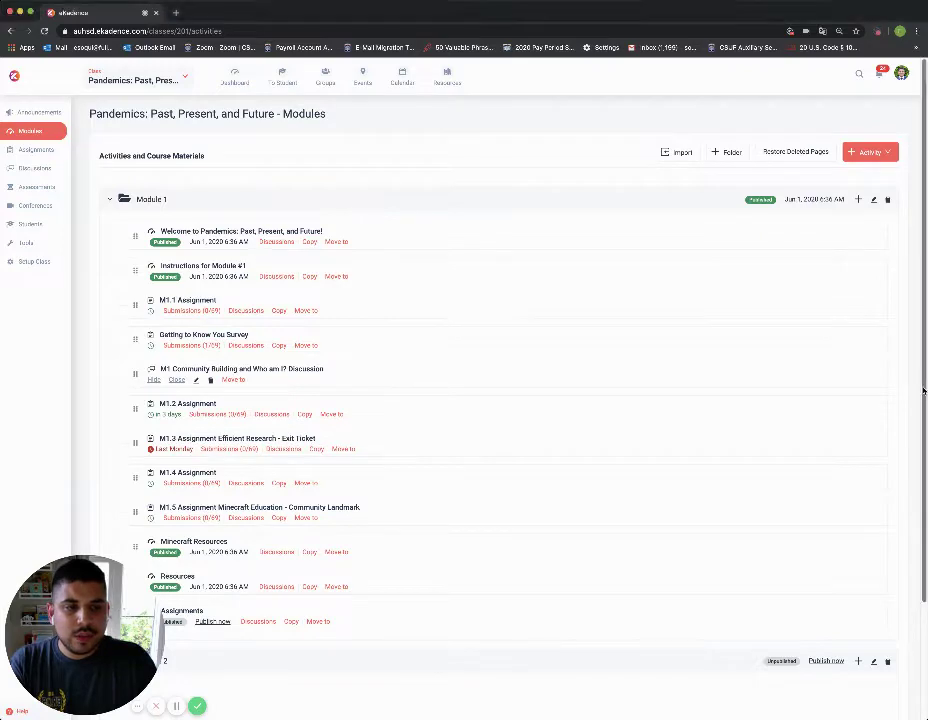
Step: Scroll down the eKadence Modules list to reach Module 1's Assignments item
{"action": "scroll", "coordinate": [921, 405], "scroll_direction": "down", "scroll_amount": 2}
{"action": "scroll", "coordinate": [921, 435], "scroll_direction": "down", "scroll_amount": 1}
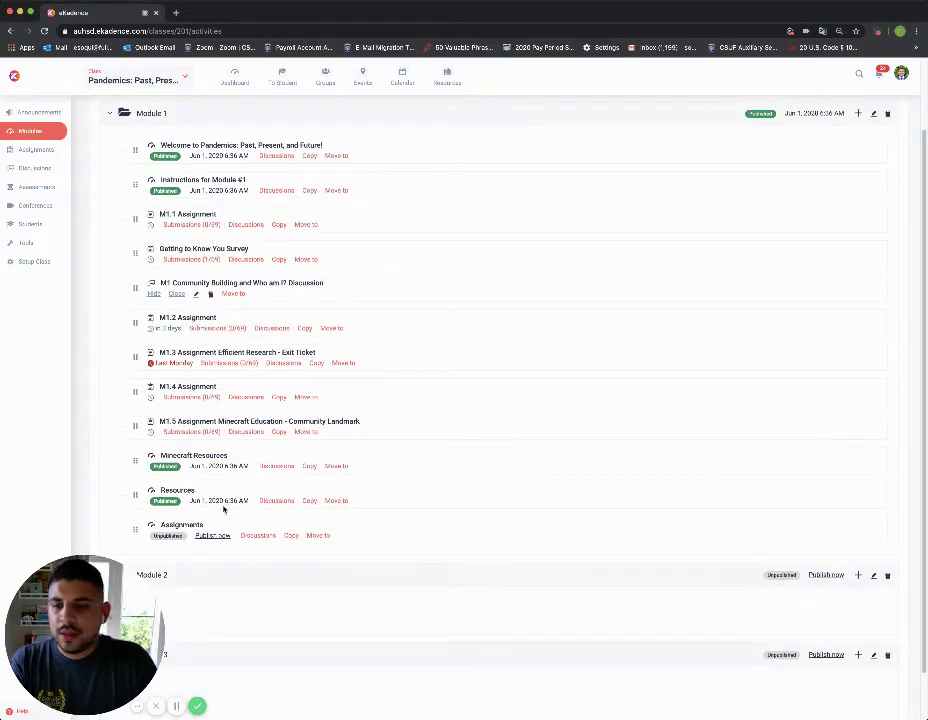
{"action": "left_click", "coordinate": [182, 525]}
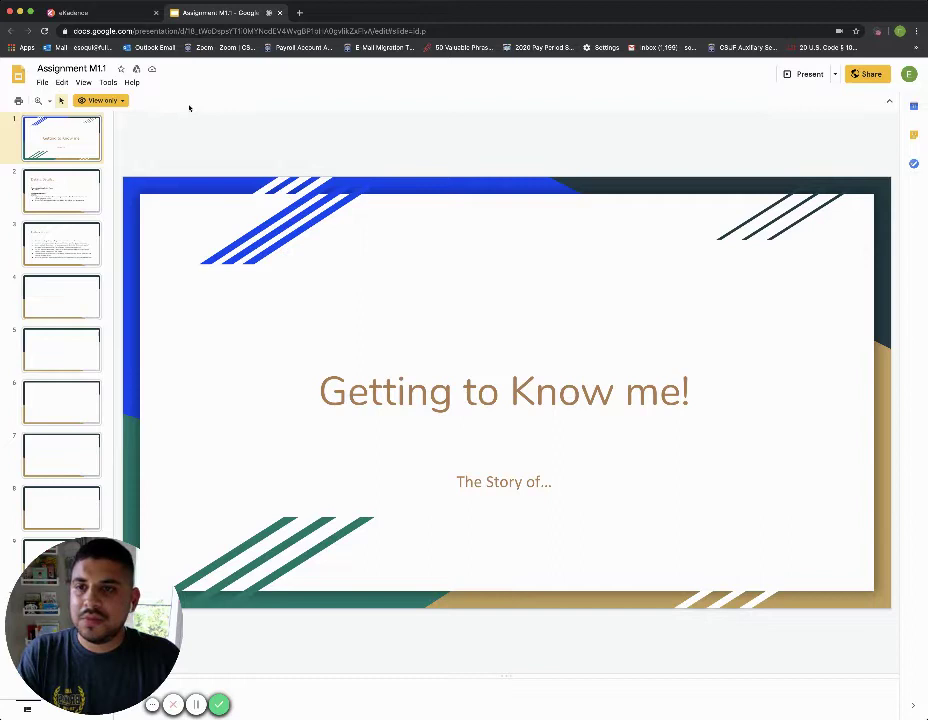
Step: Copy the entire presentation, replacing 'Copy of' in its name with the student's name
{"action": "left_click", "coordinate": [42, 83]}
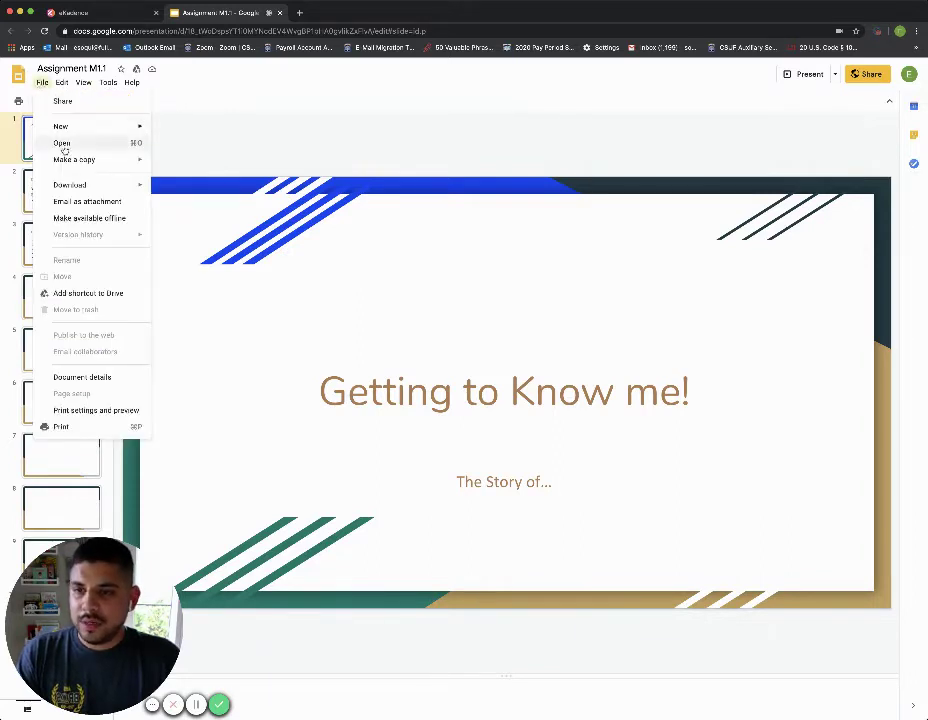
{"action": "mouse_move", "coordinate": [70, 158]}
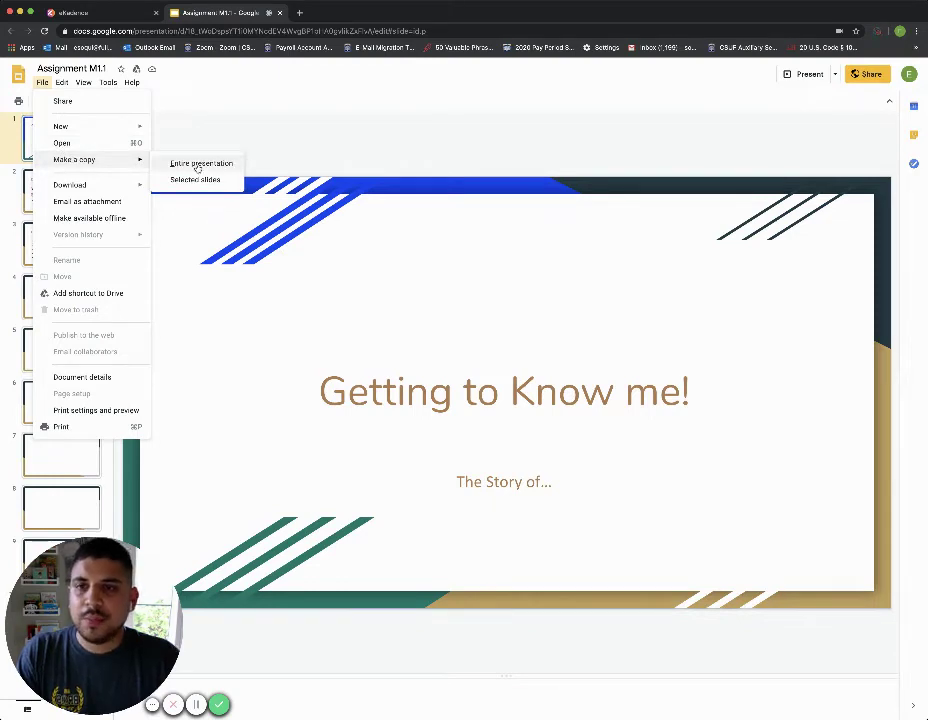
{"action": "left_click", "coordinate": [198, 164]}
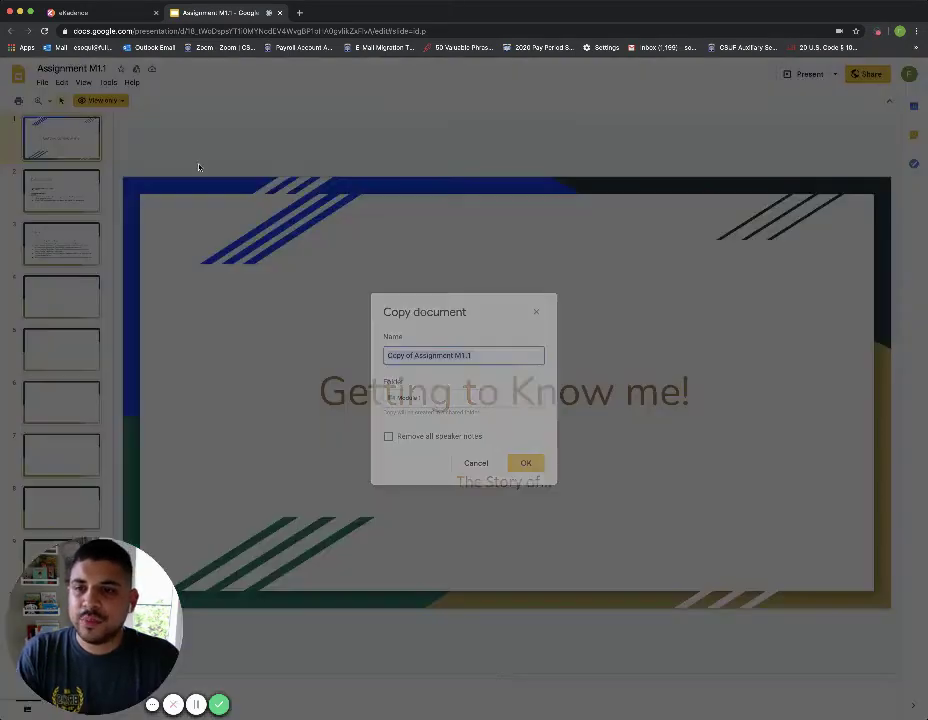
{"action": "left_click", "coordinate": [411, 354]}
{"action": "left_click_drag", "start_coordinate": [412, 355], "coordinate": [366, 352]}
{"action": "key", "text": "BackSpace"}
{"action": "type", "text": "E. "}
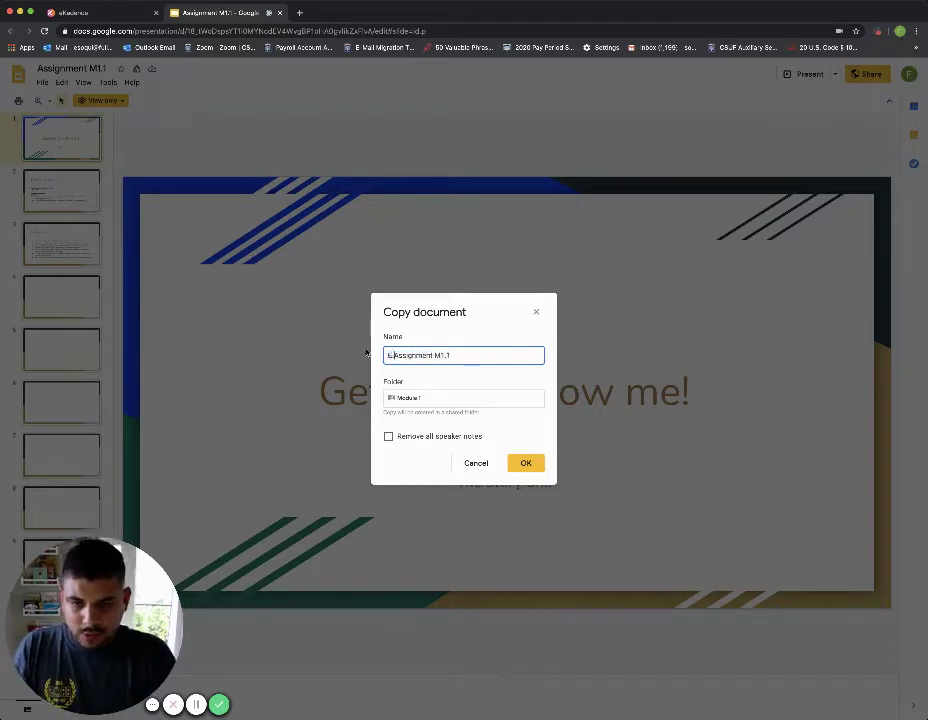
{"action": "type", "text": "Tenorio"}
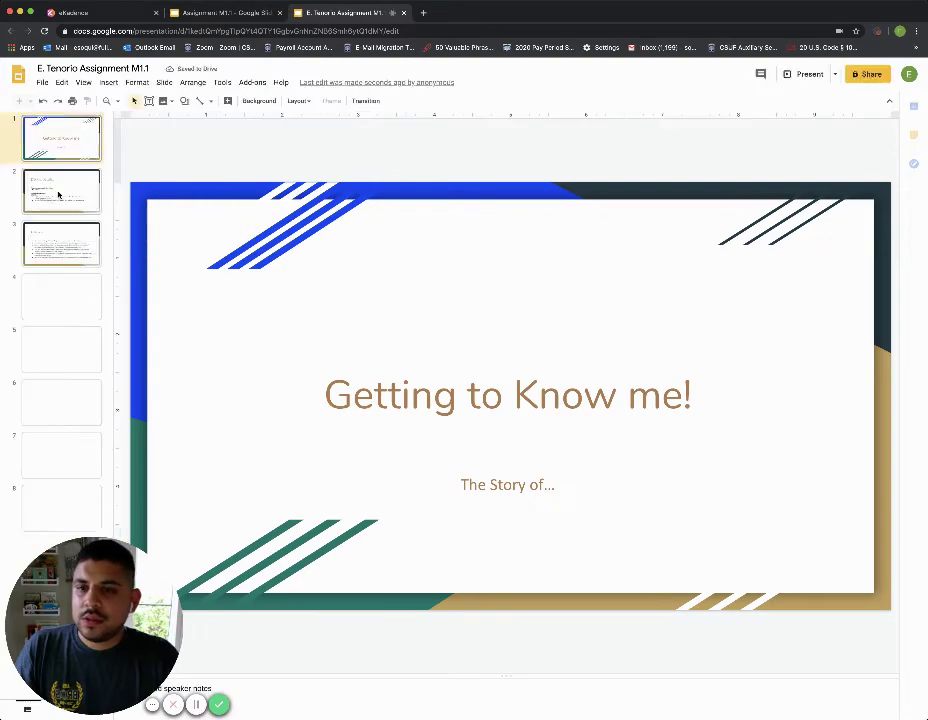
Step: Review slide 2 (Details) and slide 3 (Instructions), ending on the blank slide 4
{"action": "left_click", "coordinate": [58, 188]}
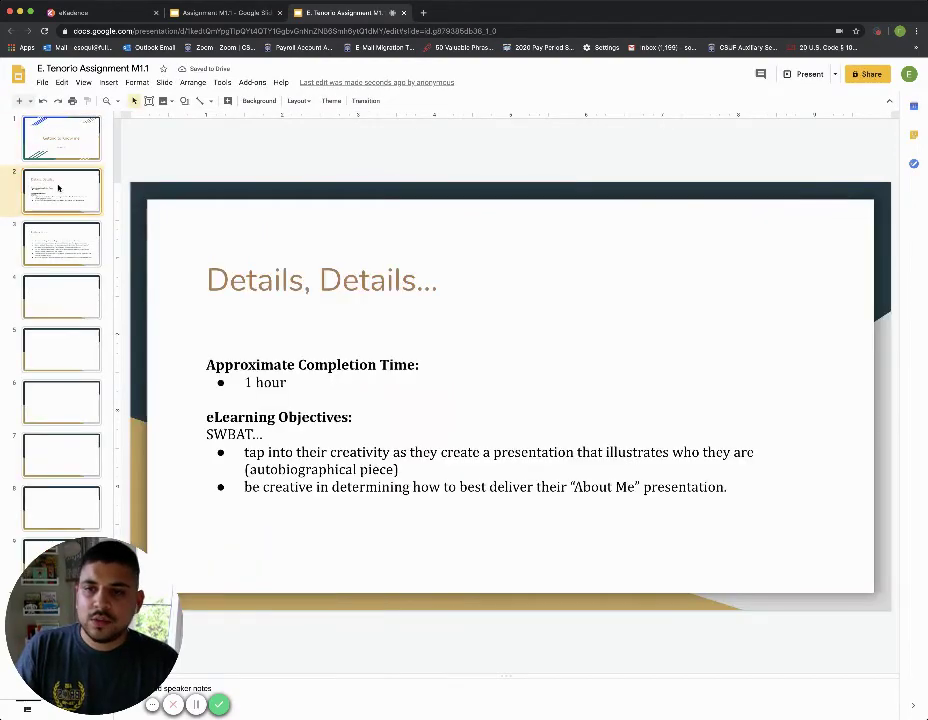
{"action": "key", "text": "Down"}
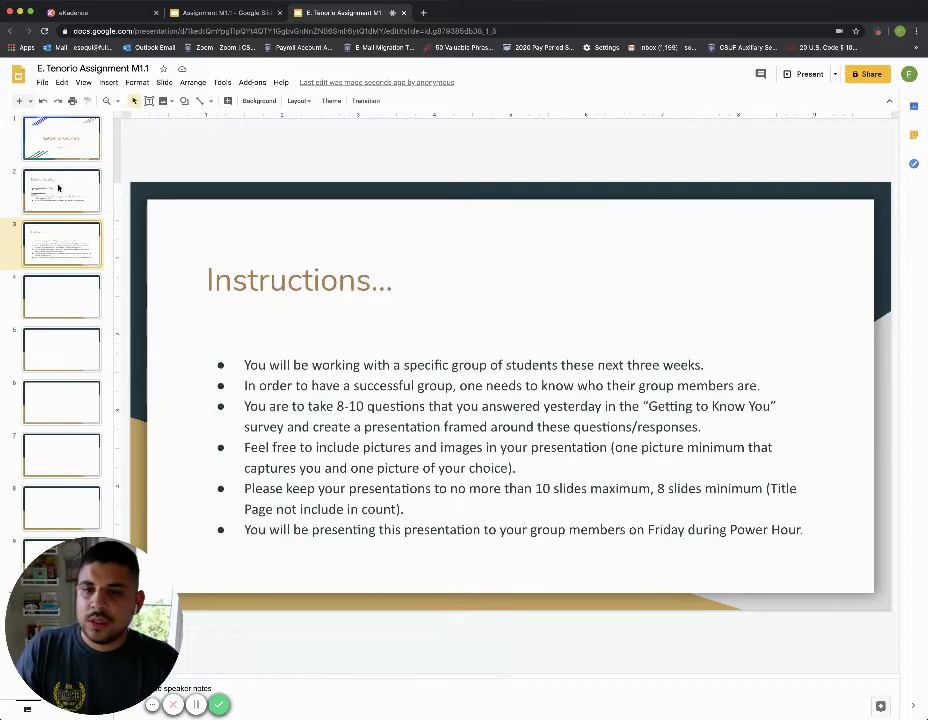
{"action": "key", "text": "Down"}
{"action": "key", "text": "Up"}
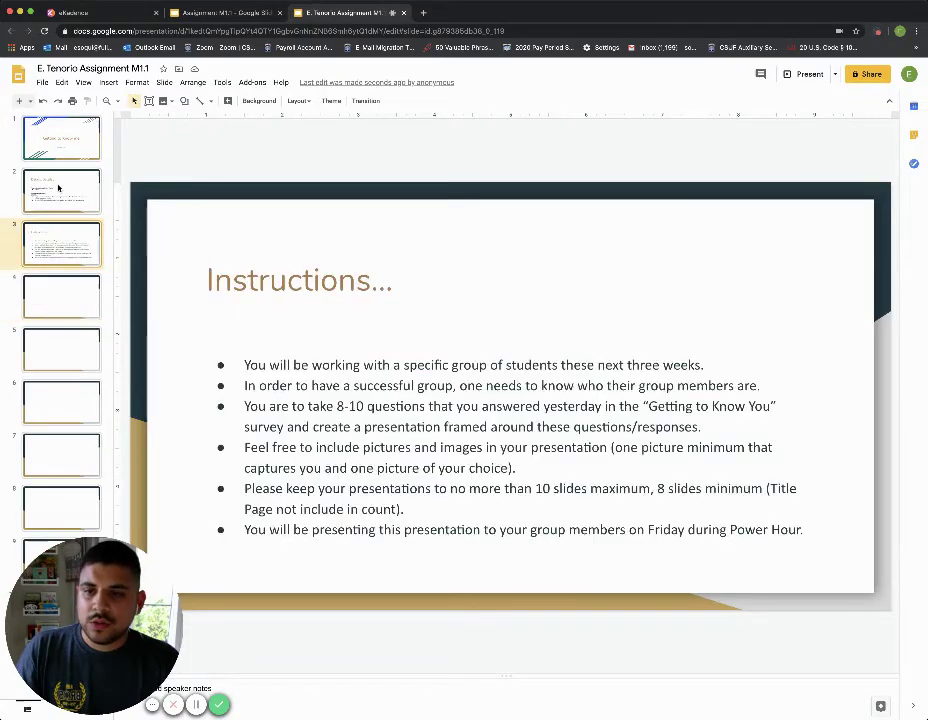
{"action": "key", "text": "Down"}
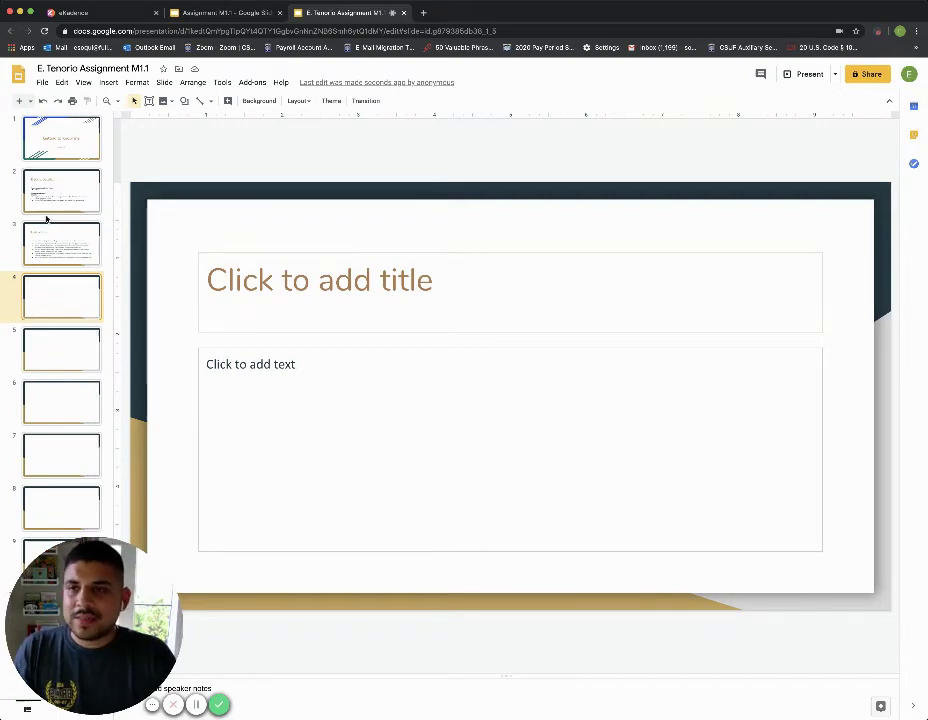
Step: Return to eKadence's Assignments page and open the Assignment Submission Form link
{"action": "left_click", "coordinate": [117, 14]}
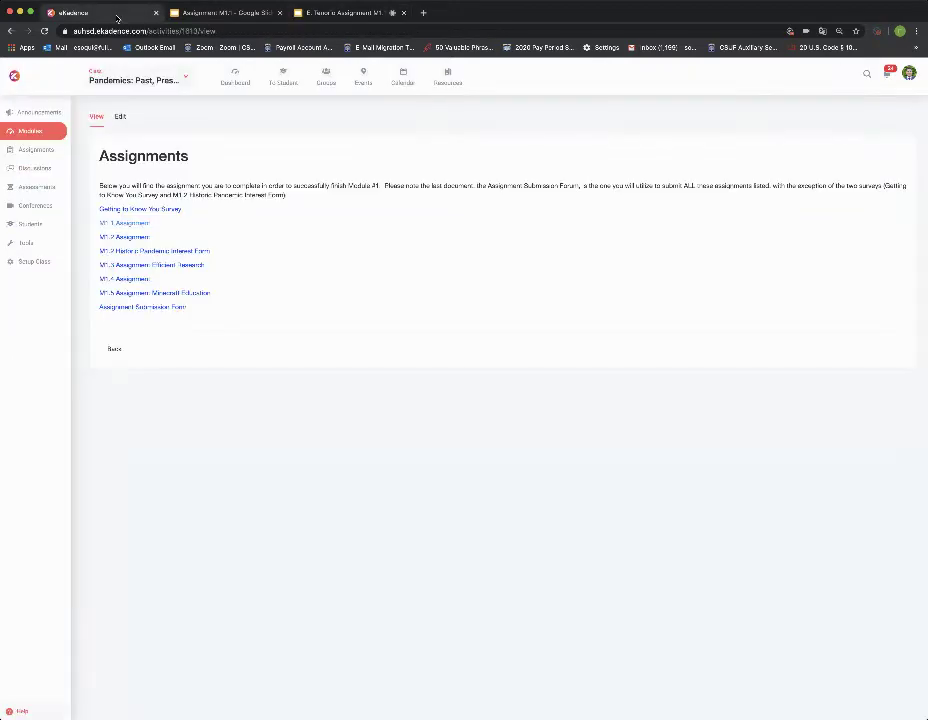
{"action": "left_click", "coordinate": [135, 79]}
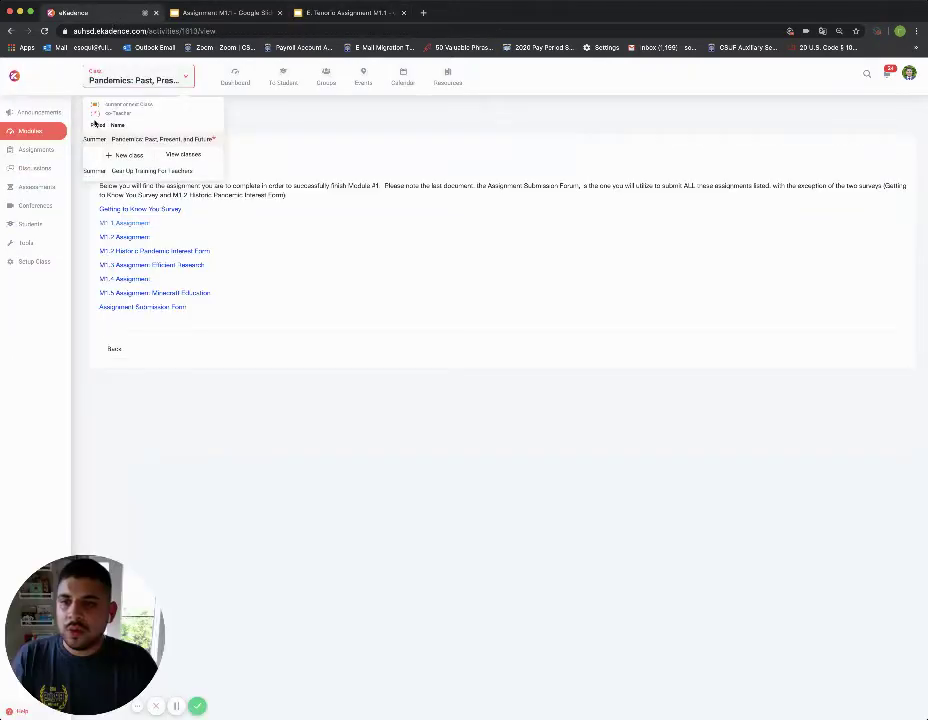
{"action": "left_click", "coordinate": [86, 141]}
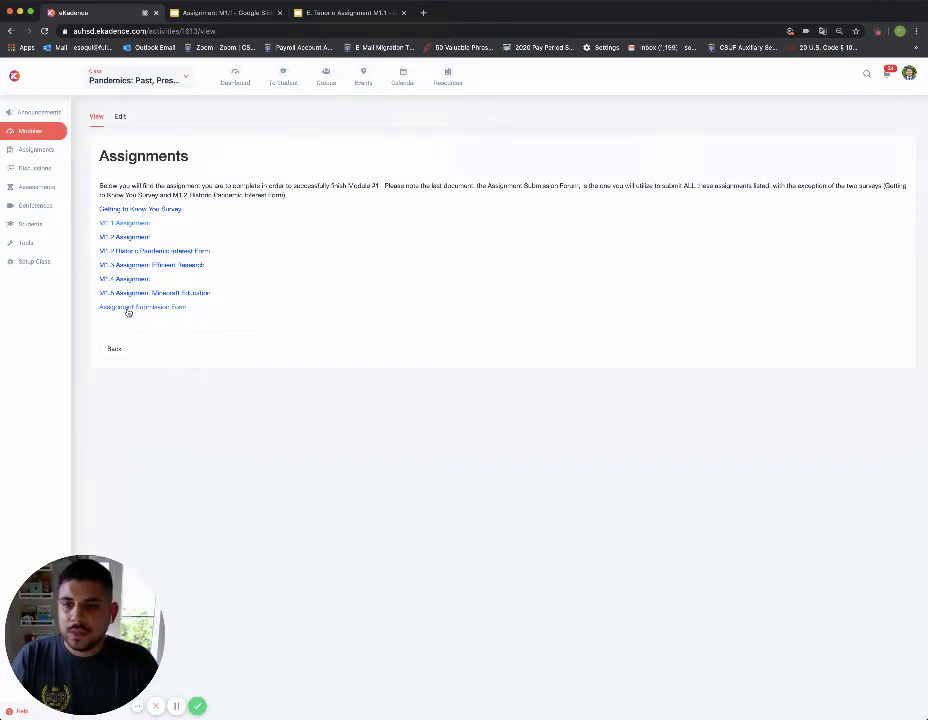
{"action": "left_click", "coordinate": [128, 308]}
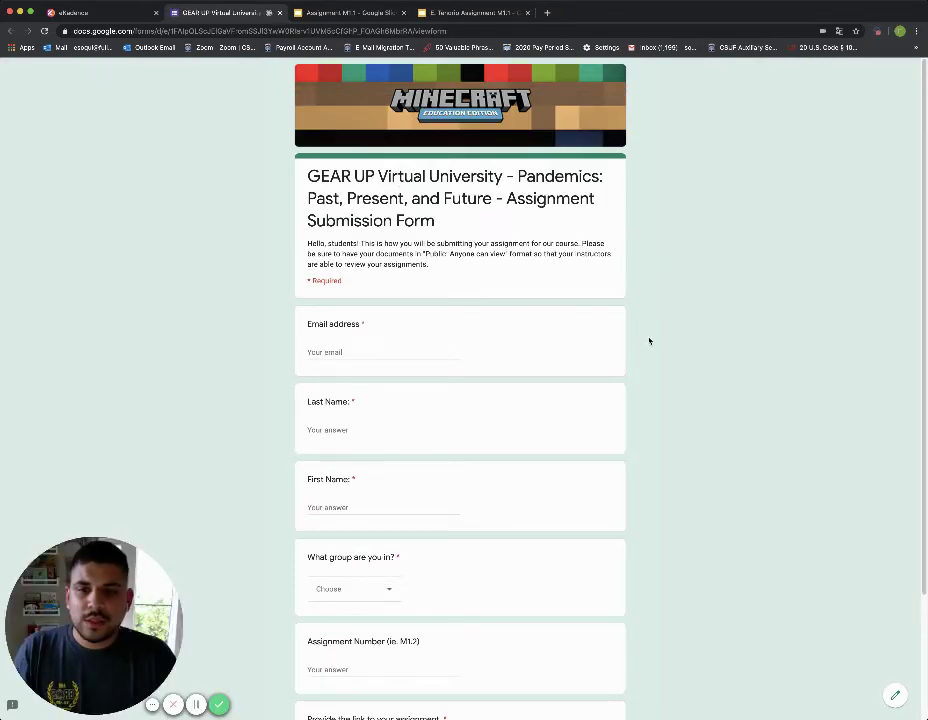
Step: Fill in the student's email address, last name and first name on the form
{"action": "scroll", "coordinate": [649, 341], "scroll_direction": "down", "scroll_amount": 2}
{"action": "left_click", "coordinate": [357, 249]}
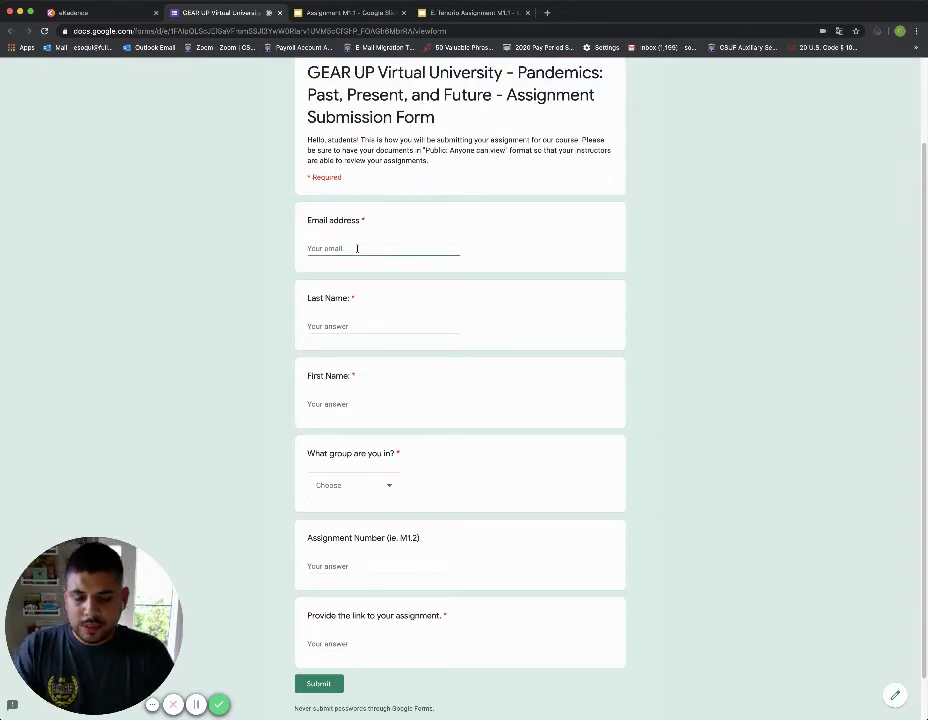
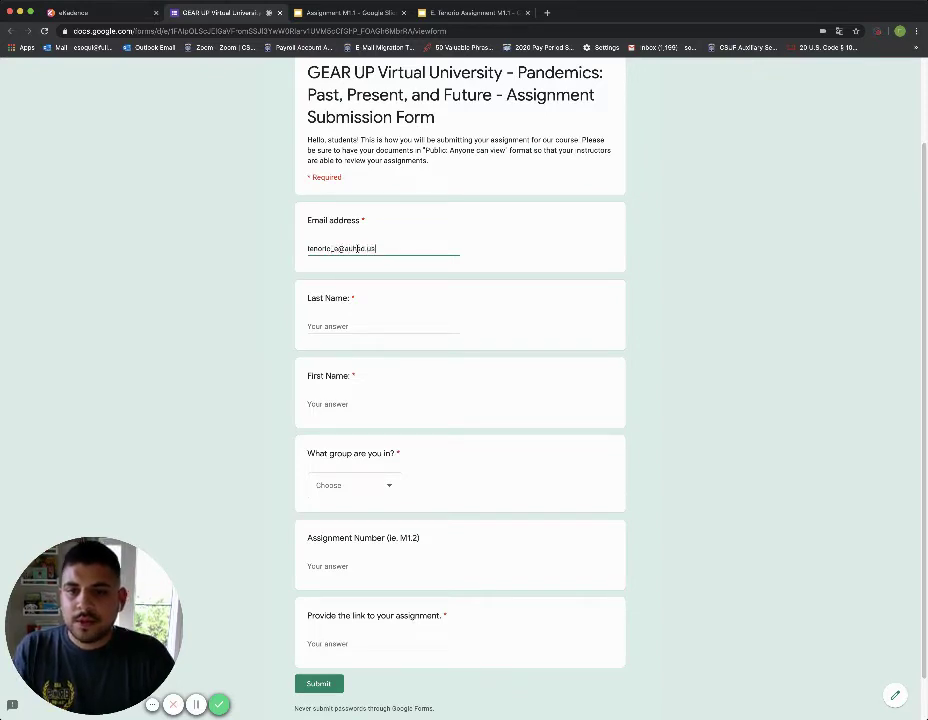
{"action": "key", "text": "Tab"}
{"action": "type", "text": "Te"}
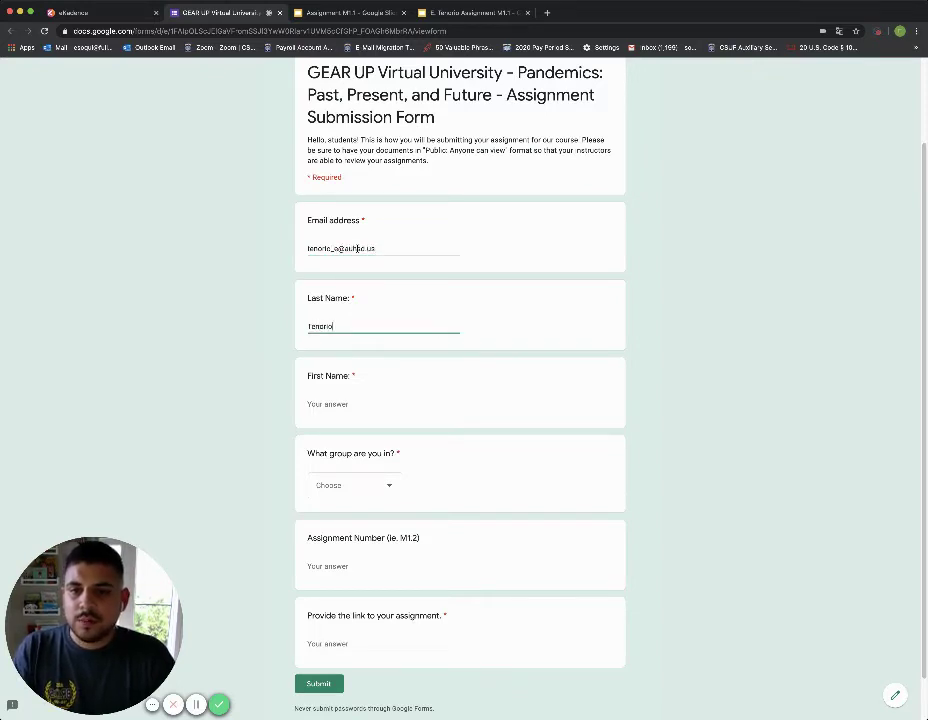
{"action": "key", "text": "Tab"}
{"action": "type", "text": "E"}
{"action": "key", "text": "Tab"}
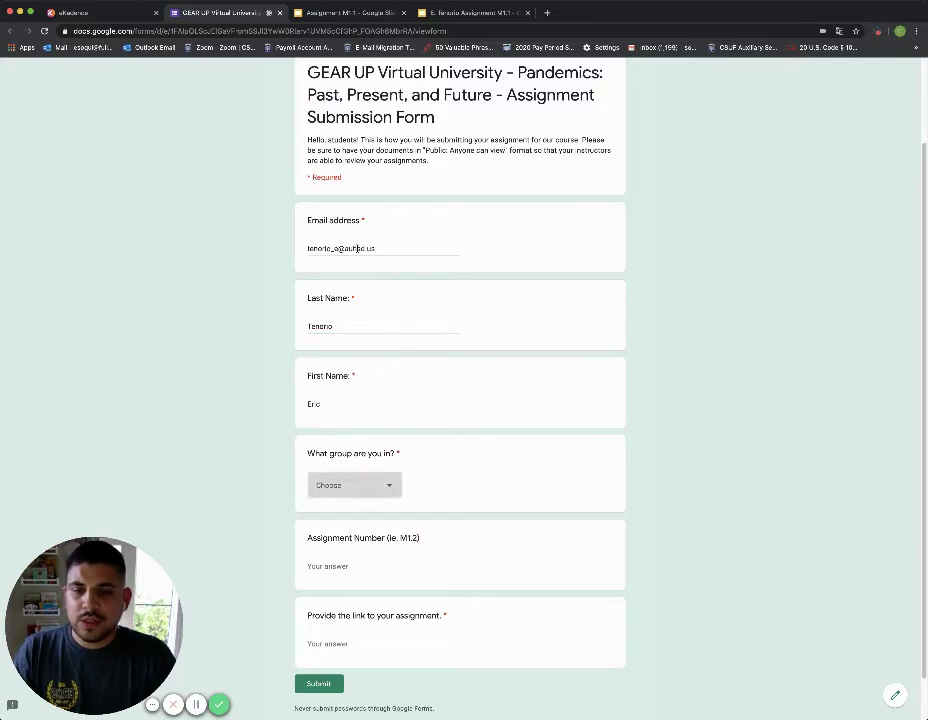
Step: Choose Group A as the group and enter M1.1 as the assignment number
{"action": "left_click", "coordinate": [373, 493]}
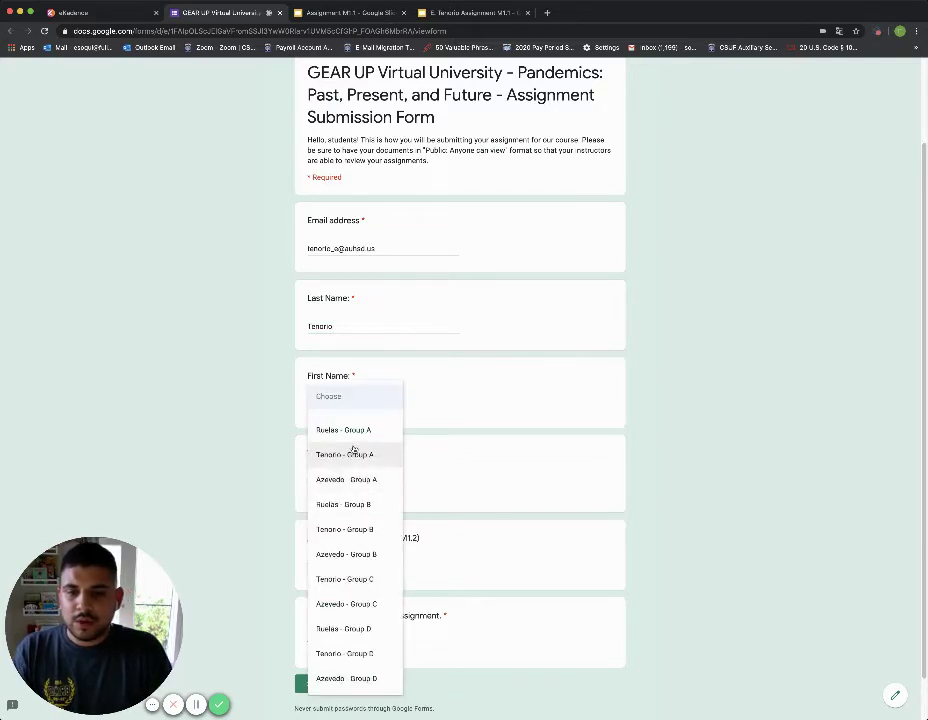
{"action": "left_click", "coordinate": [352, 452]}
{"action": "left_click", "coordinate": [341, 565]}
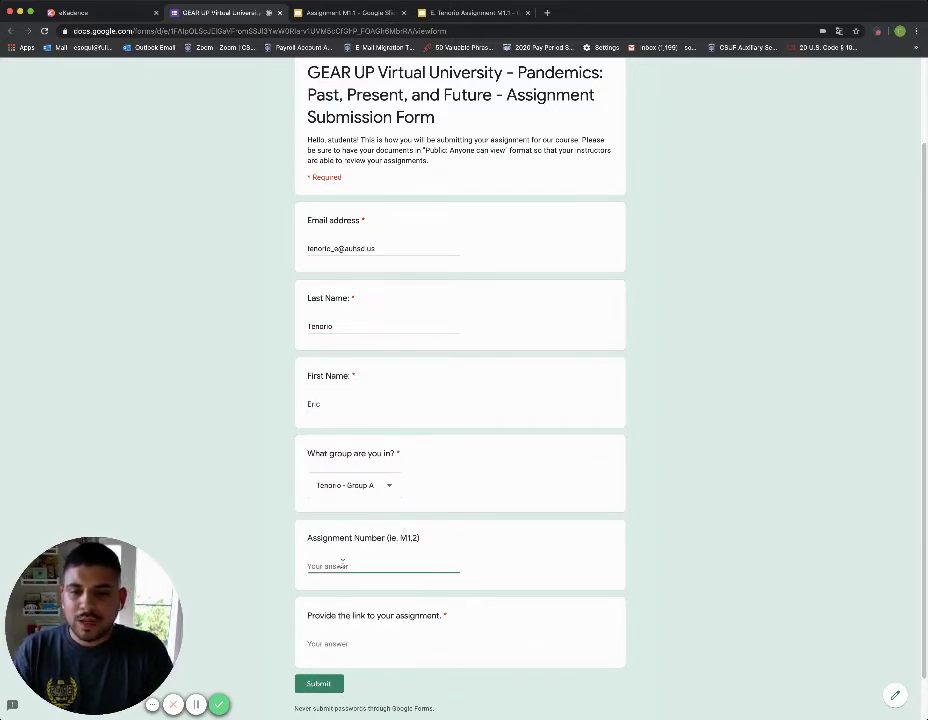
{"action": "type", "text": "M1.1"}
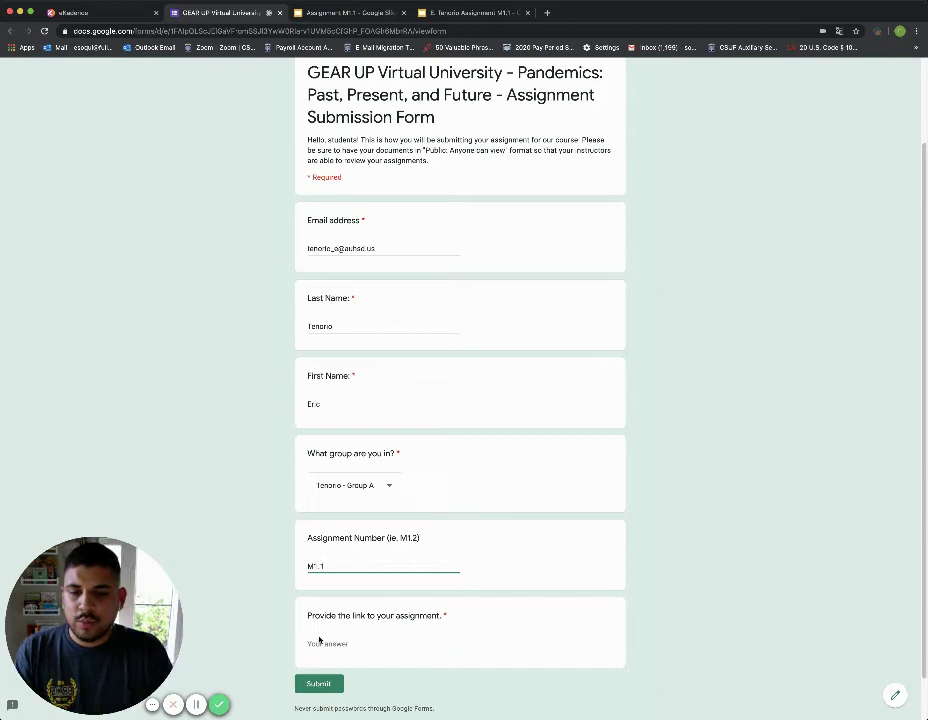
{"action": "scroll", "coordinate": [280, 611], "scroll_direction": "down", "scroll_amount": 1}
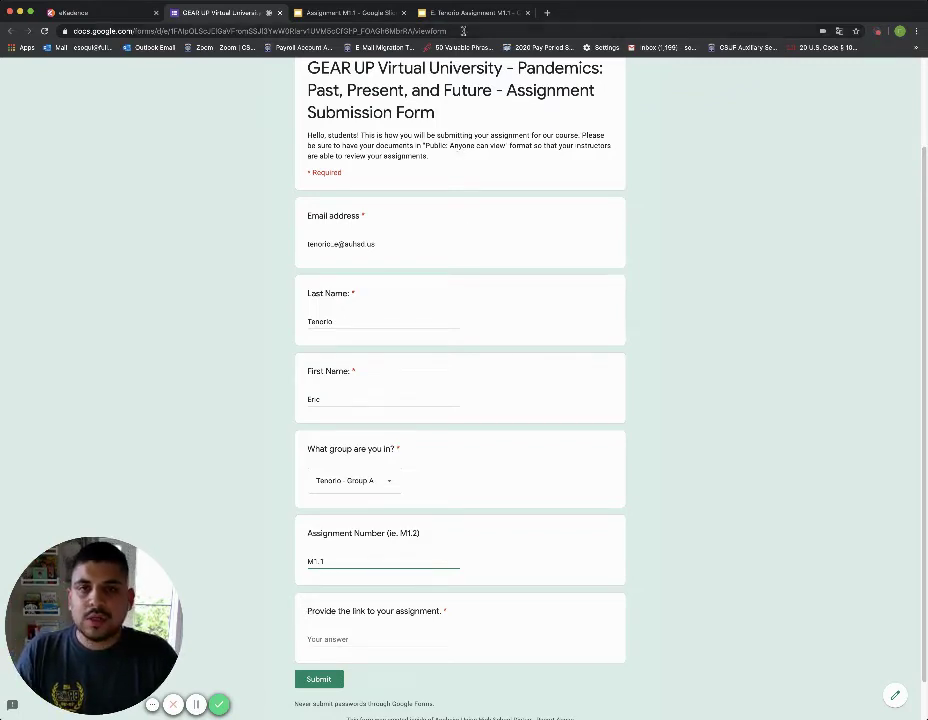
Step: Change the presentation's link access from Restricted to Anyone with the link (Viewer) and copy the link
{"action": "left_click", "coordinate": [453, 13]}
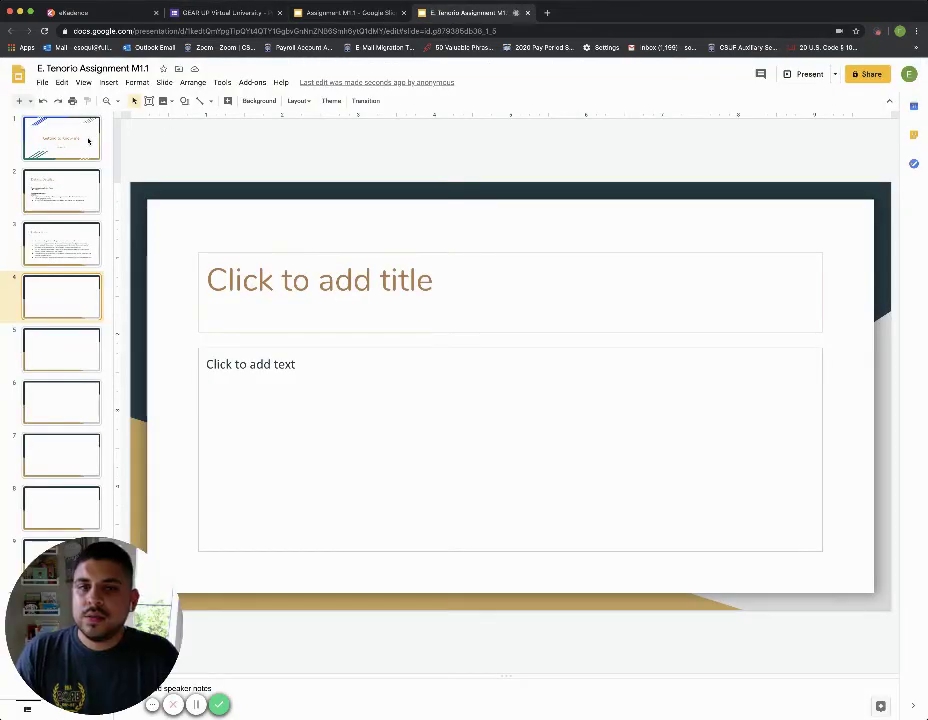
{"action": "left_click", "coordinate": [870, 75]}
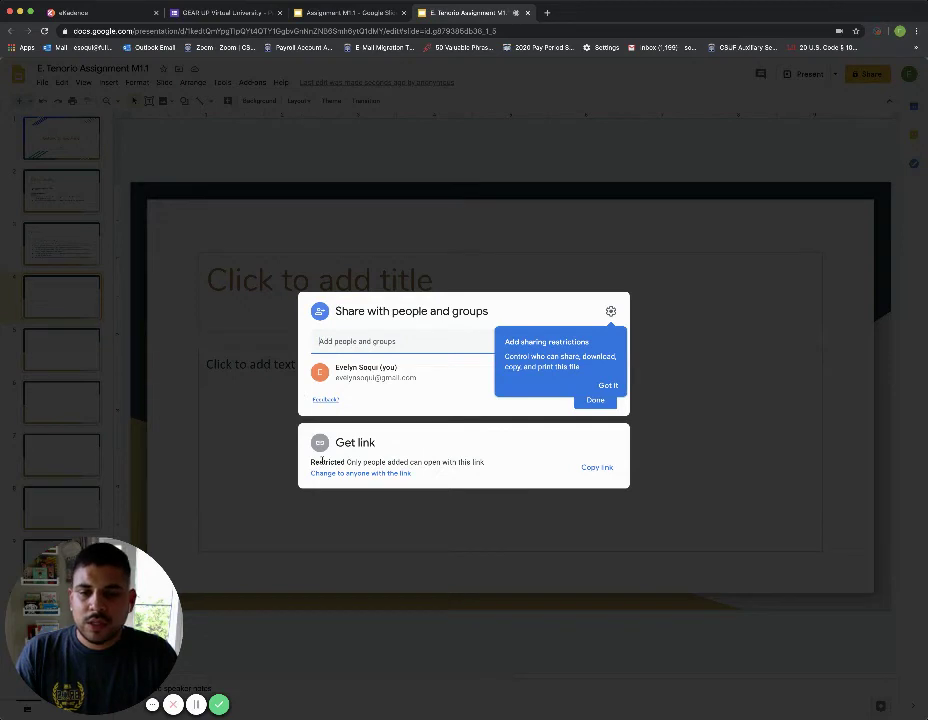
{"action": "left_click_drag", "start_coordinate": [482, 462], "coordinate": [453, 462]}
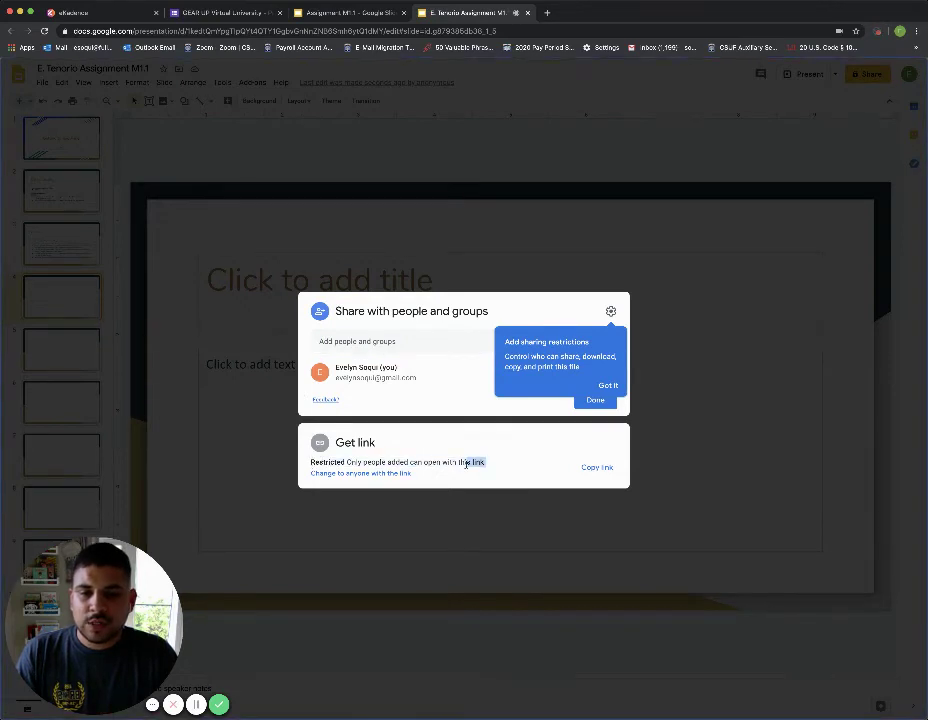
{"action": "left_click", "coordinate": [466, 466]}
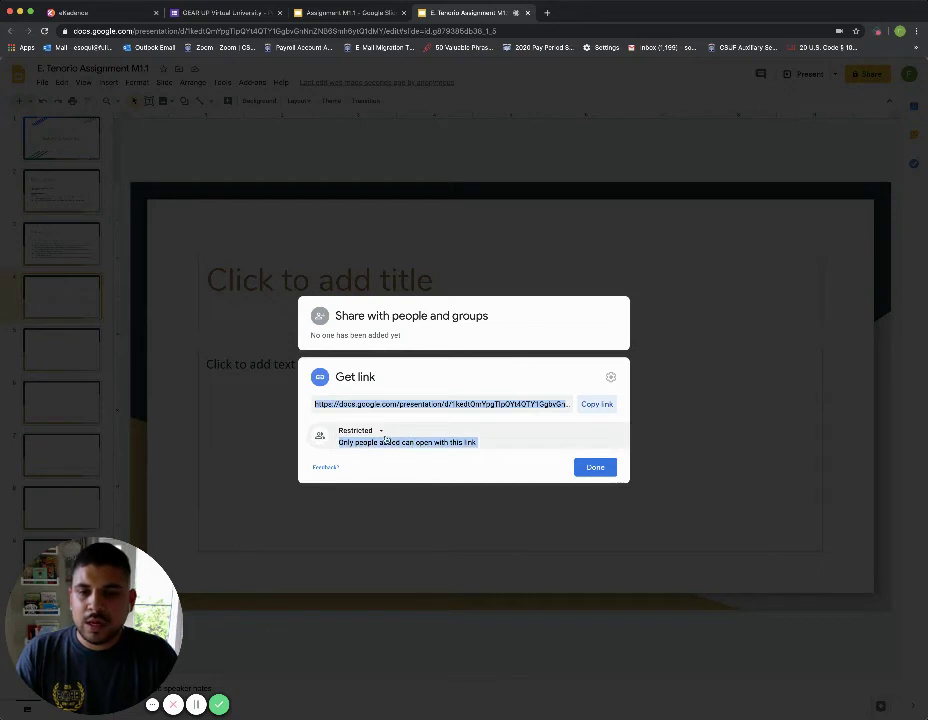
{"action": "left_click", "coordinate": [380, 431]}
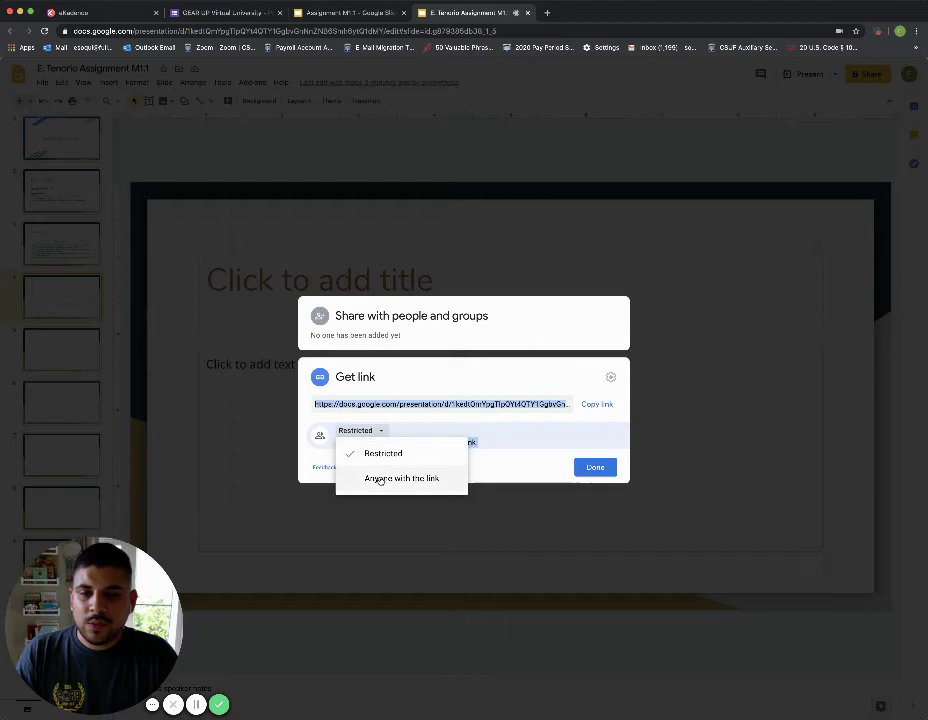
{"action": "left_click", "coordinate": [380, 479]}
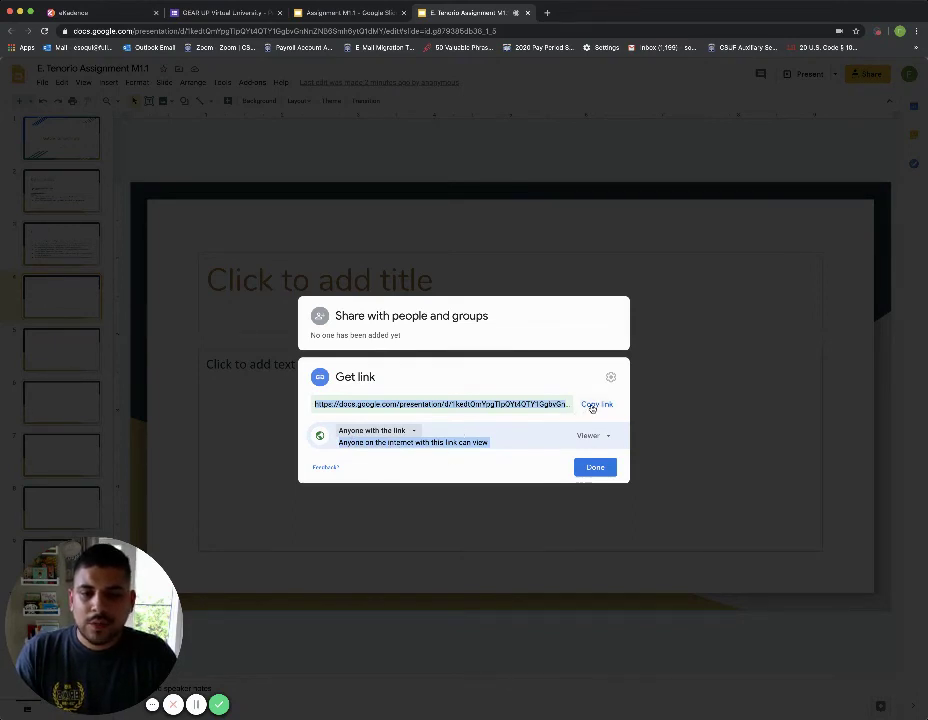
{"action": "left_click", "coordinate": [592, 406]}
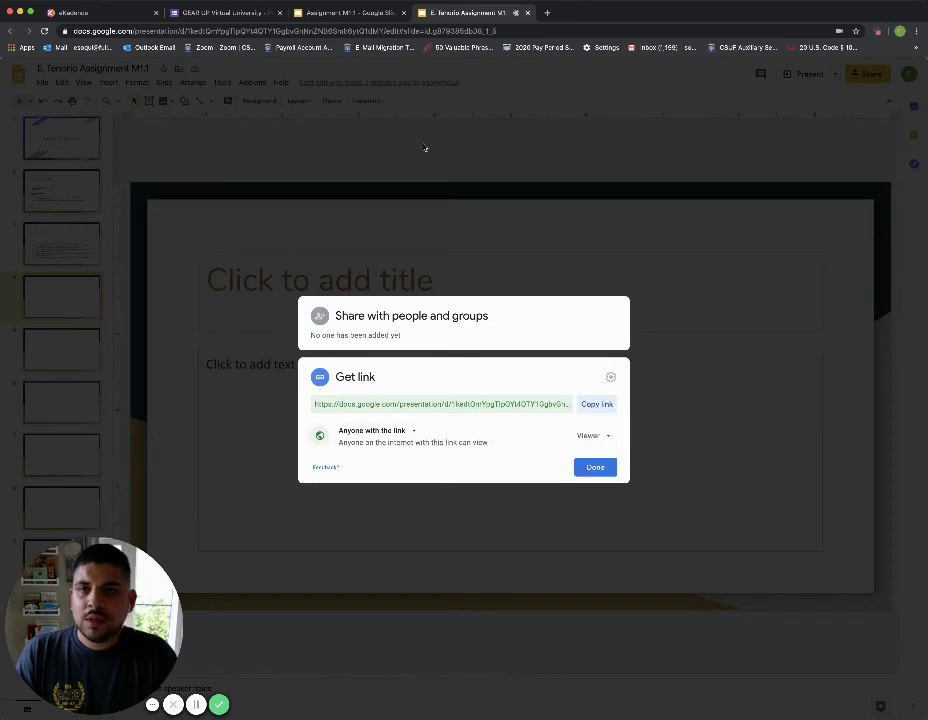
Step: Paste the presentation link into the assignment link answer and submit the form
{"action": "left_click", "coordinate": [222, 12]}
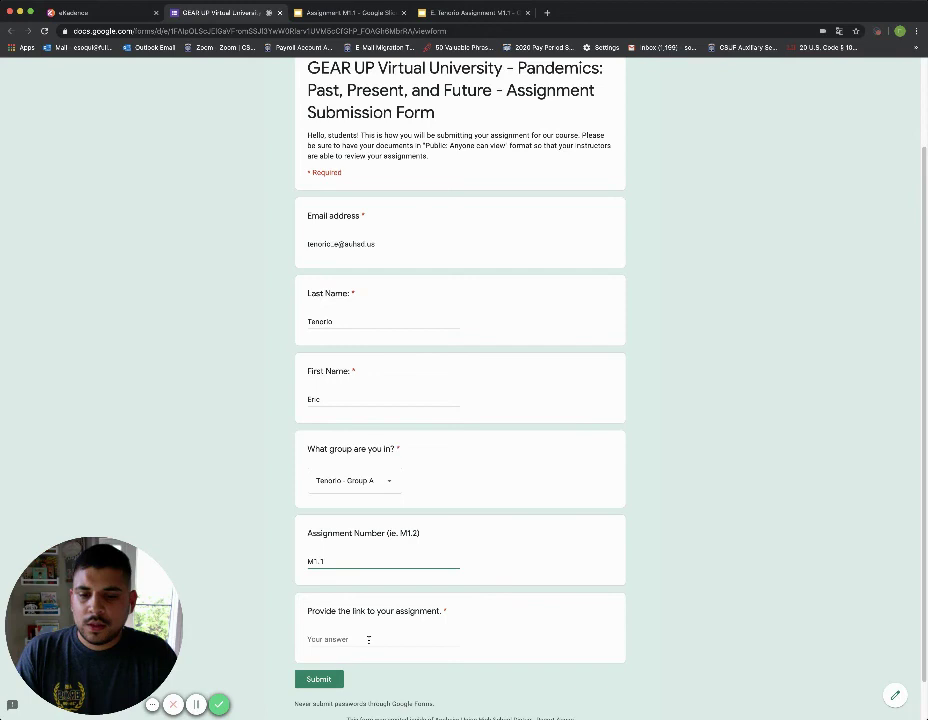
{"action": "left_click", "coordinate": [368, 639]}
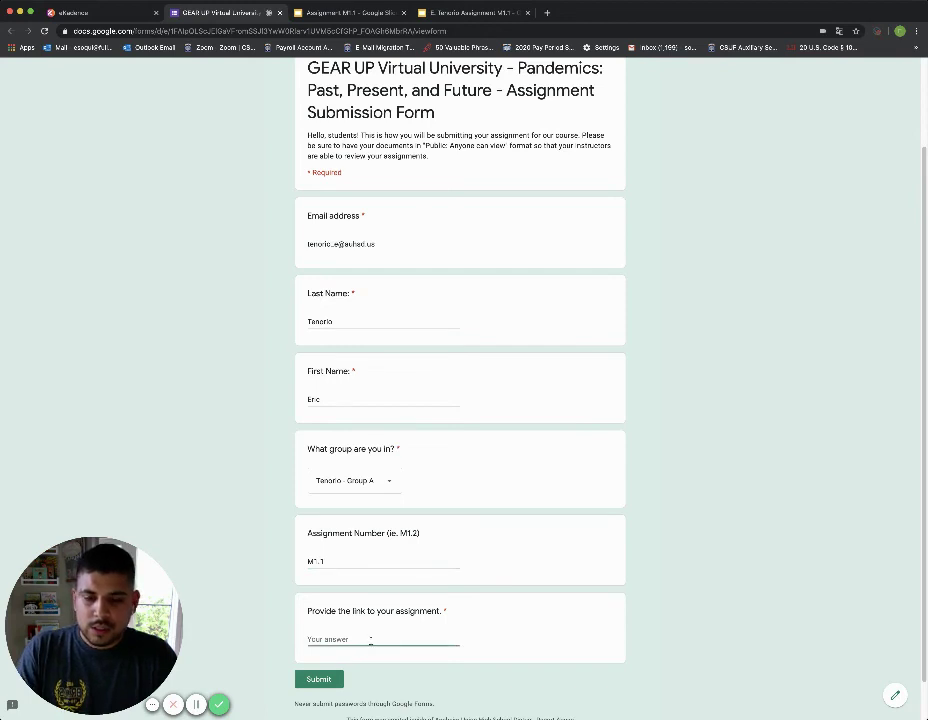
{"action": "key", "text": "ctrl+v"}
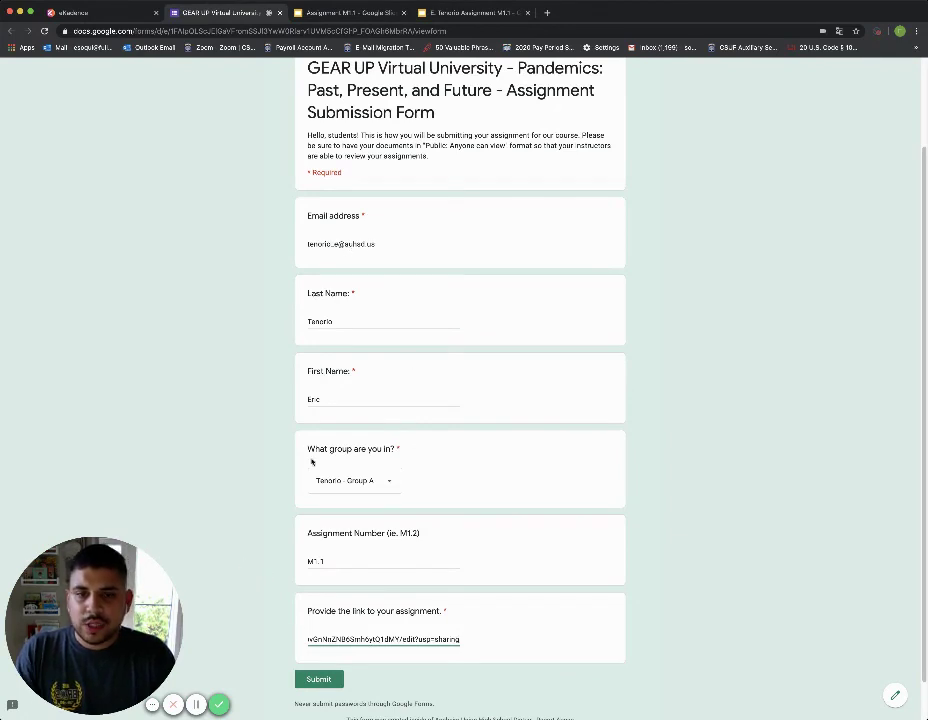
{"action": "left_click", "coordinate": [313, 681]}
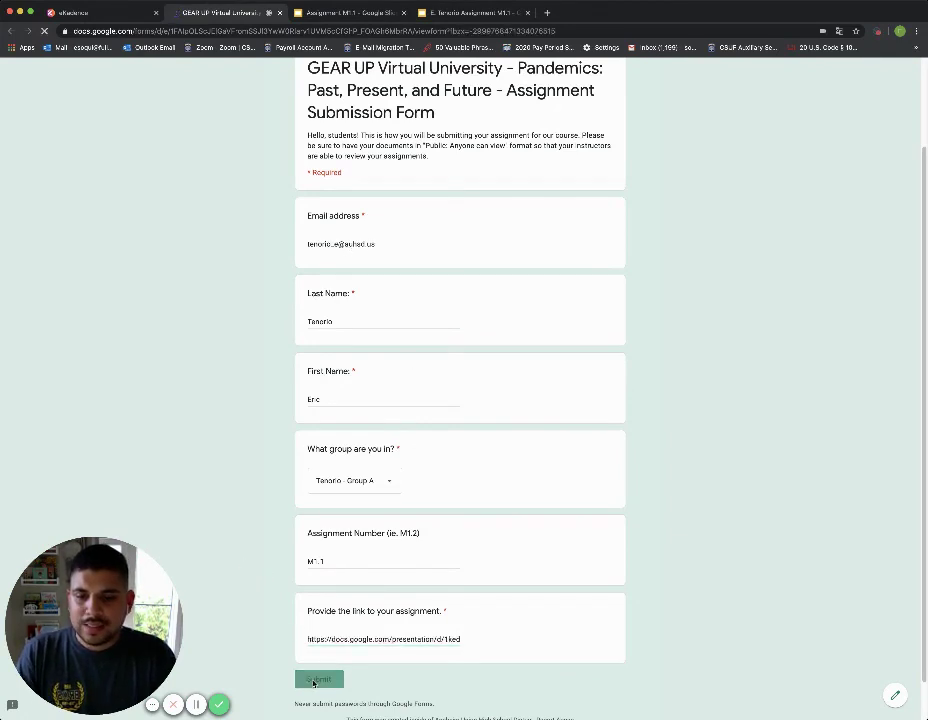